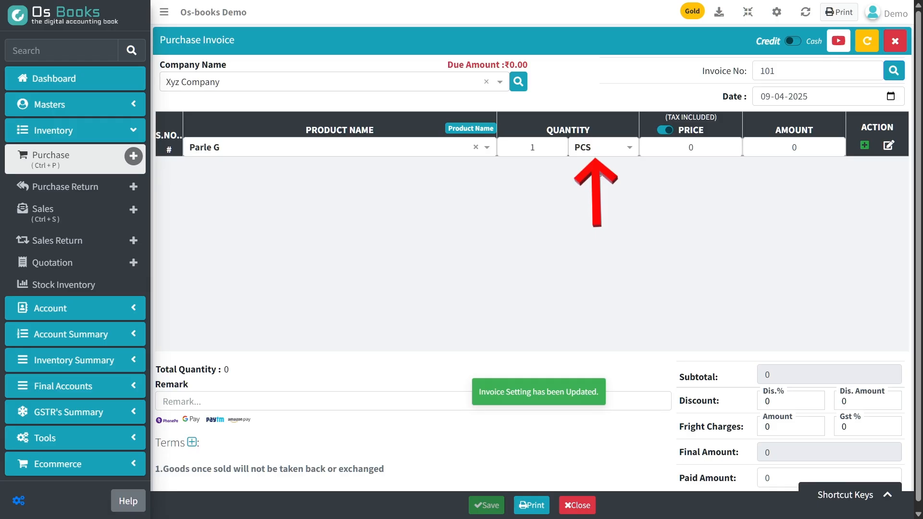
# - Add a new unit named Pac for Parle G, with 10 PCS in one Pac
pyautogui.click(603, 153)
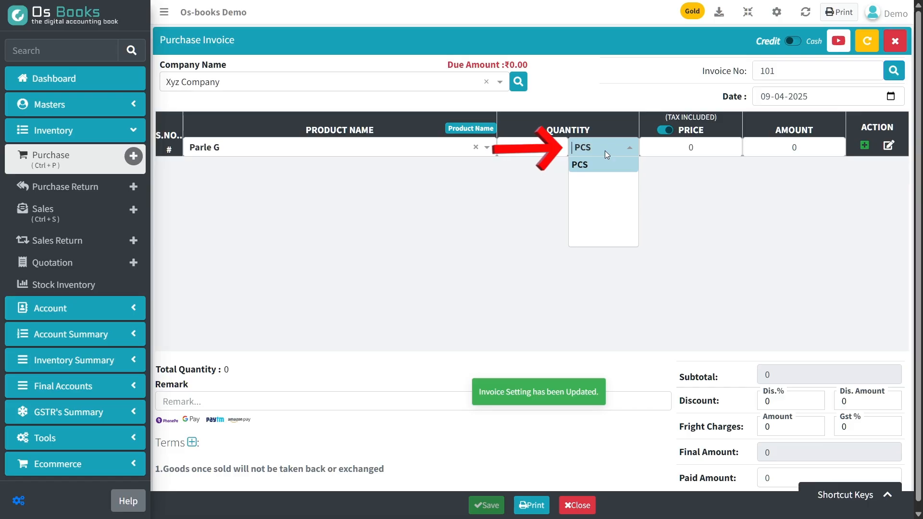
pyautogui.write('Pac')
pyautogui.press('Return')
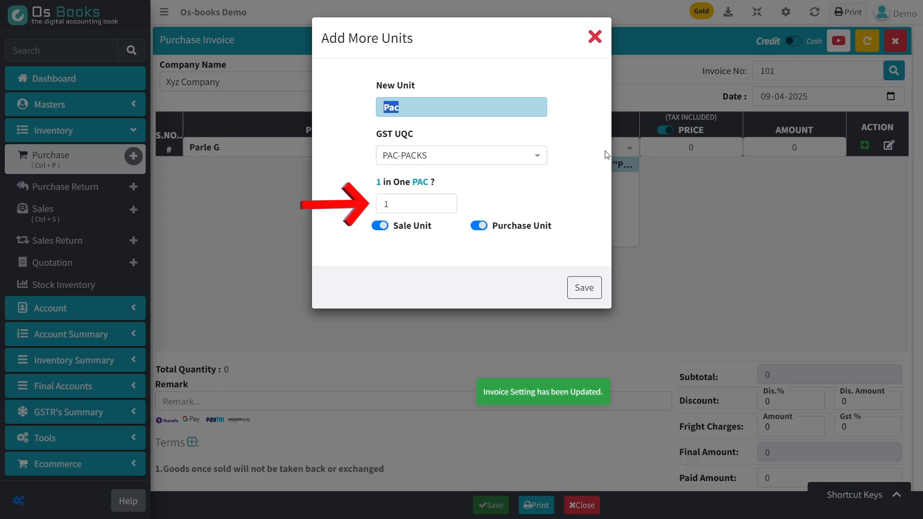
pyautogui.press('Tab')
pyautogui.press('Tab')
pyautogui.write('10')
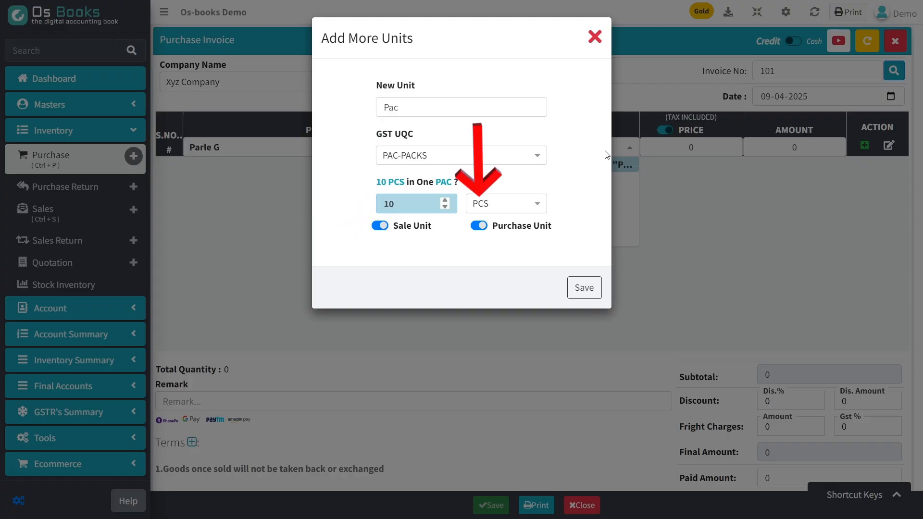
pyautogui.press('Tab')
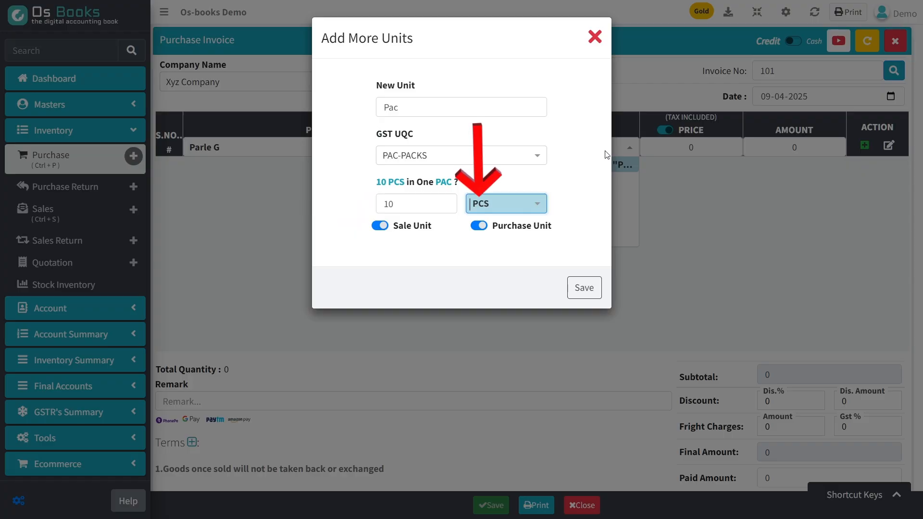
# - Add a new unit named Box for Parle G, with 10 Pac in one Box
pyautogui.write('Box')
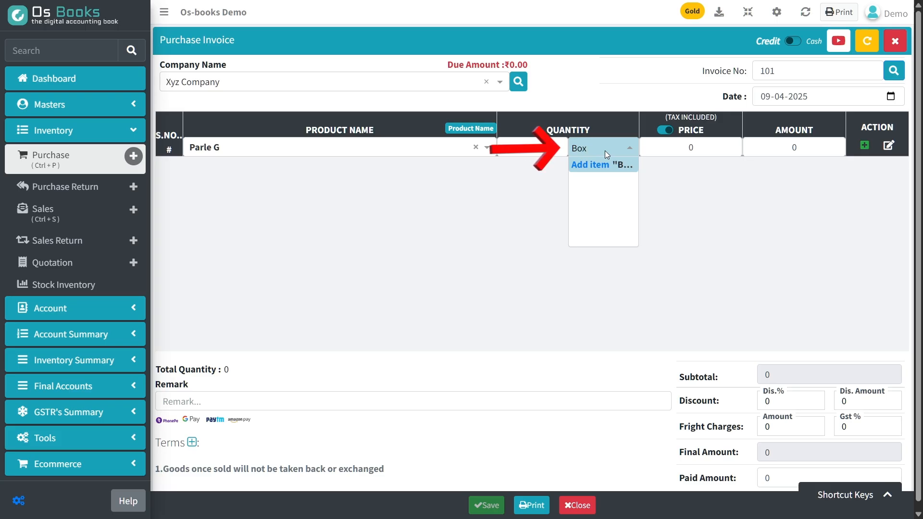
pyautogui.press('Return')
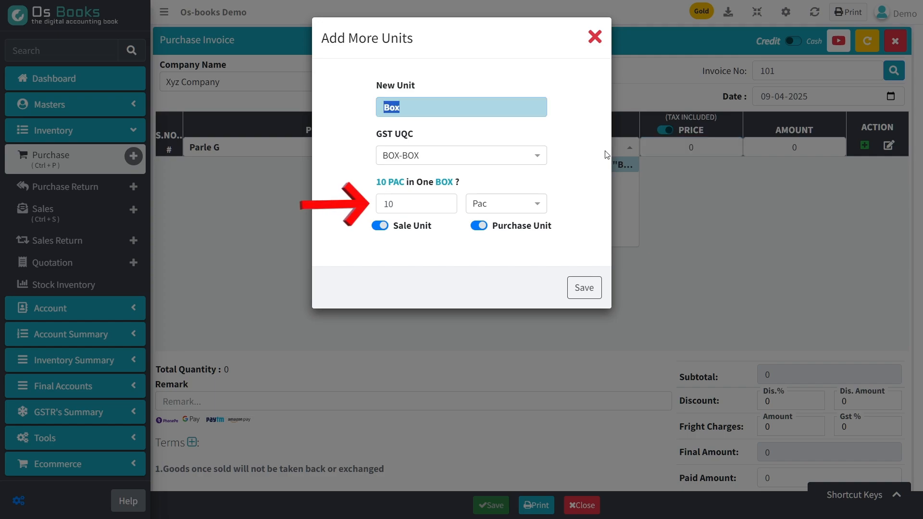
pyautogui.press('Tab')
pyautogui.press('Tab')
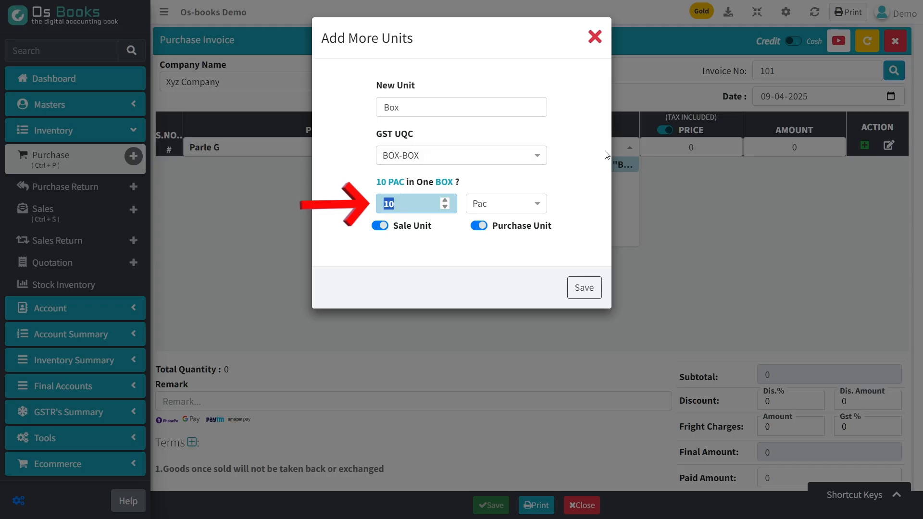
pyautogui.press('Tab')
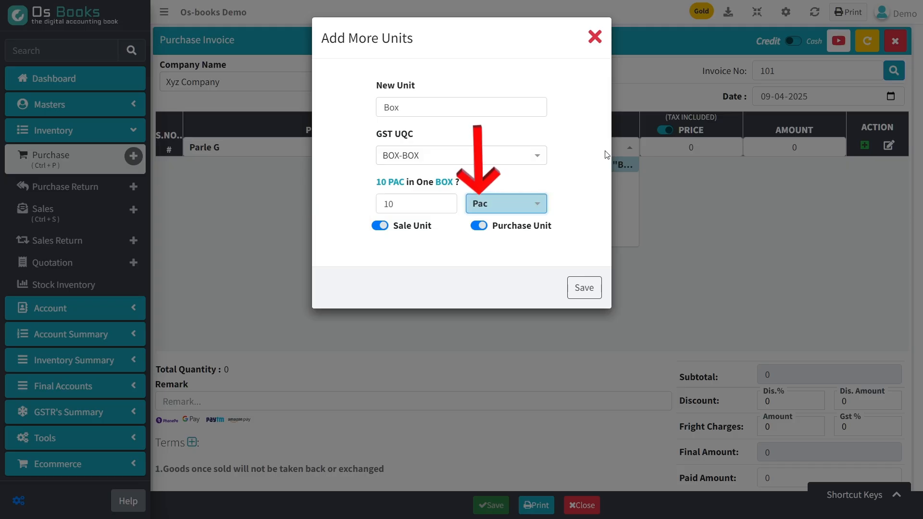
pyautogui.press('Return')
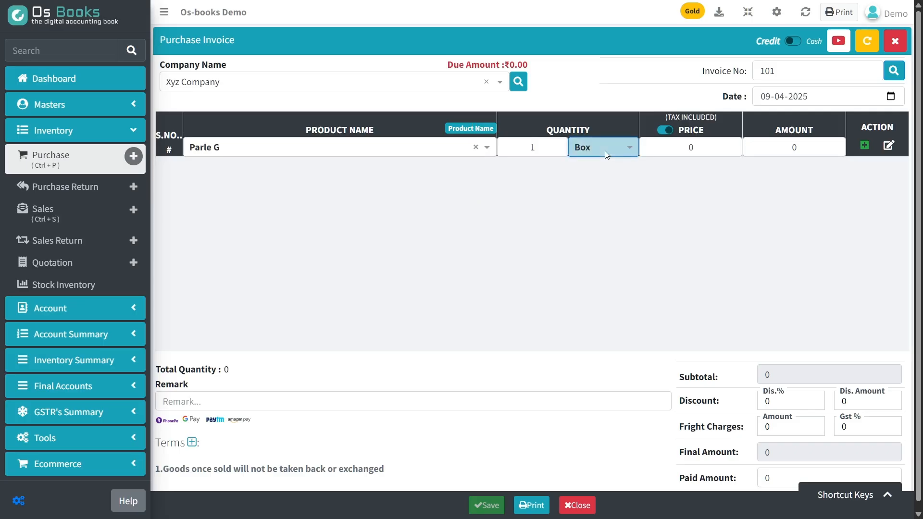
# - Set the Parle G purchase price to 400 per Box and confirm the item line
pyautogui.press('Tab')
pyautogui.write('400')
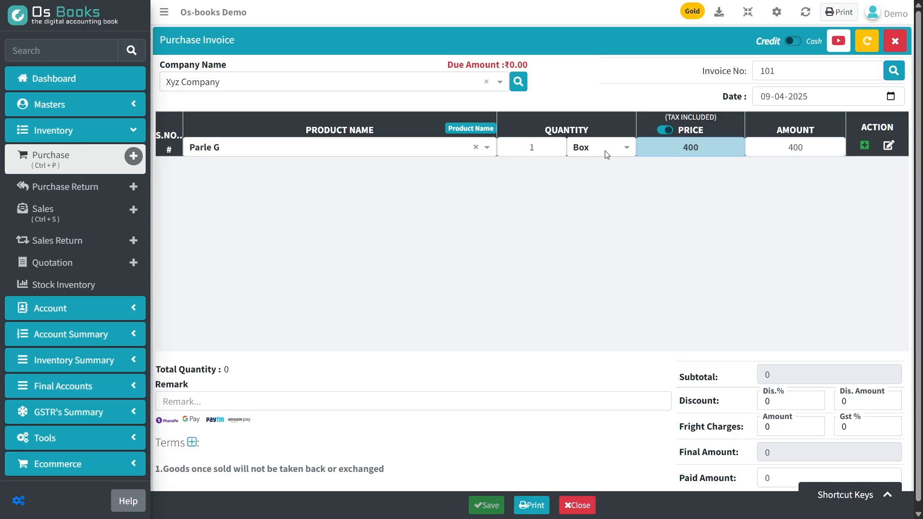
pyautogui.press('Return')
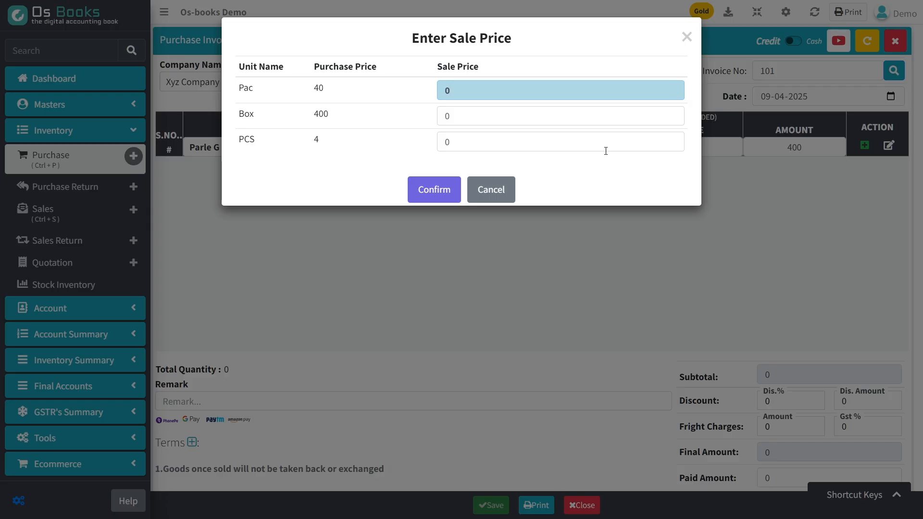
# - Set the Parle G sale prices to 50 per Pac, 500 per Box and 5 per PCS, and save the purchase invoice
pyautogui.press('Tab')
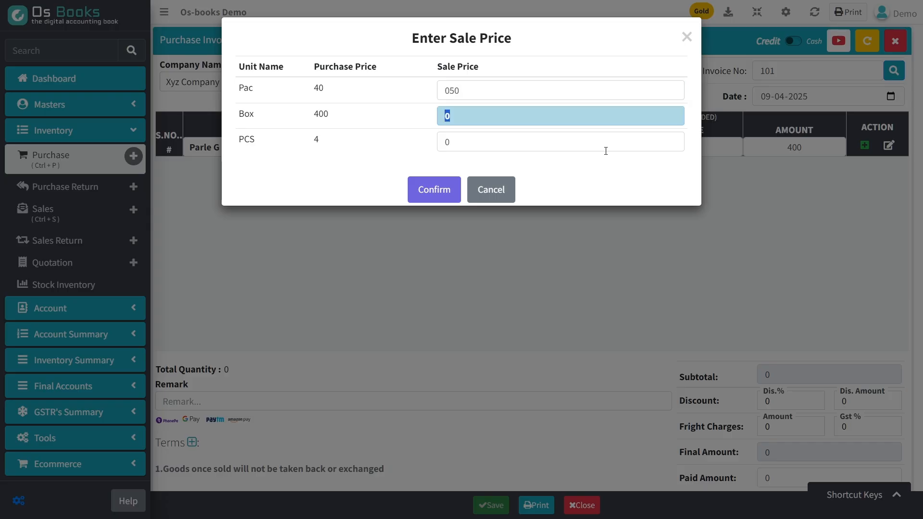
pyautogui.write('5')
pyautogui.press('Tab')
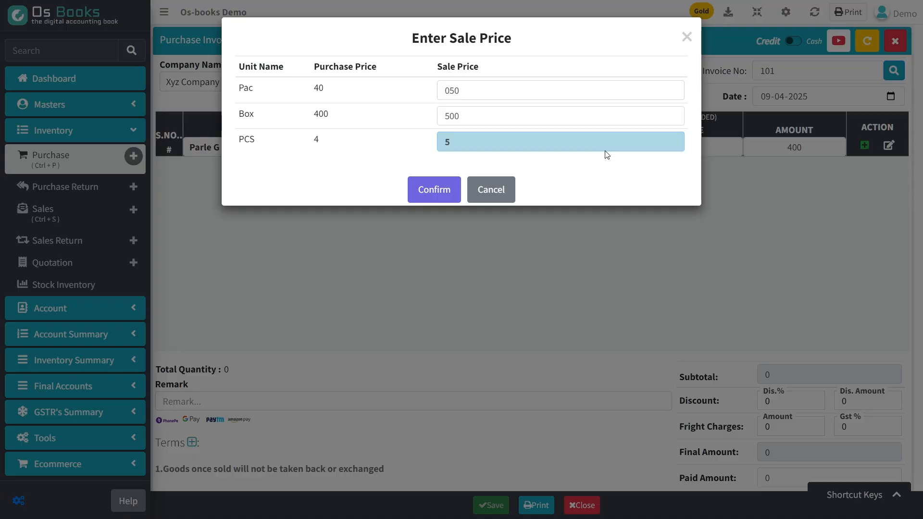
pyautogui.press('Return')
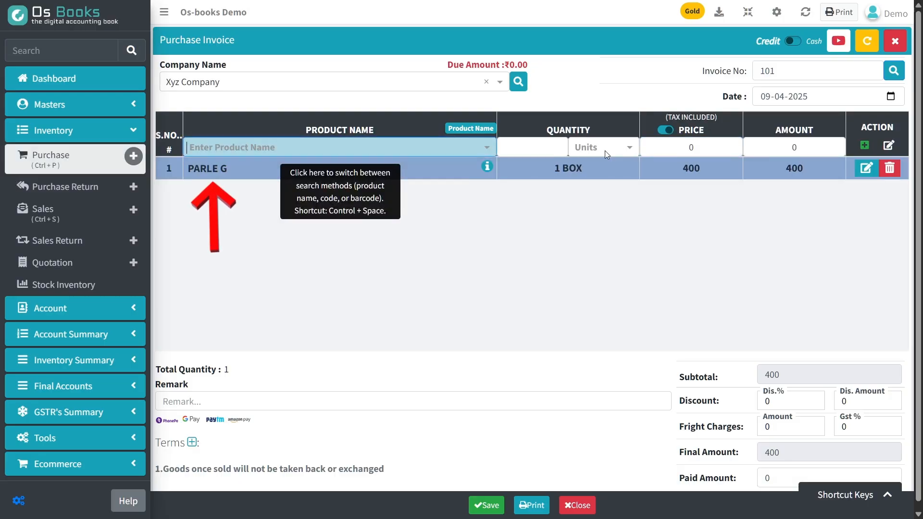
pyautogui.click(472, 505)
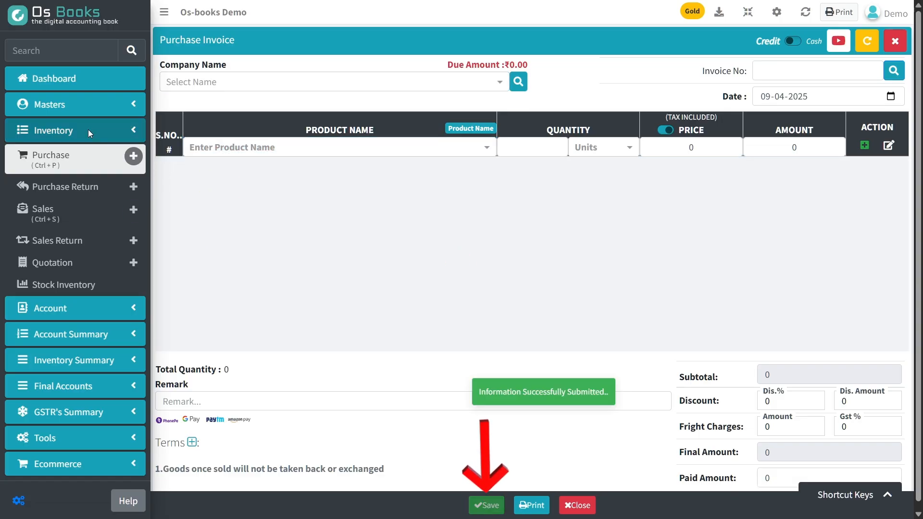
# - Check the Parle G quantity in the current stock details, and return to the dashboard and refresh its figures
pyautogui.click(90, 130)
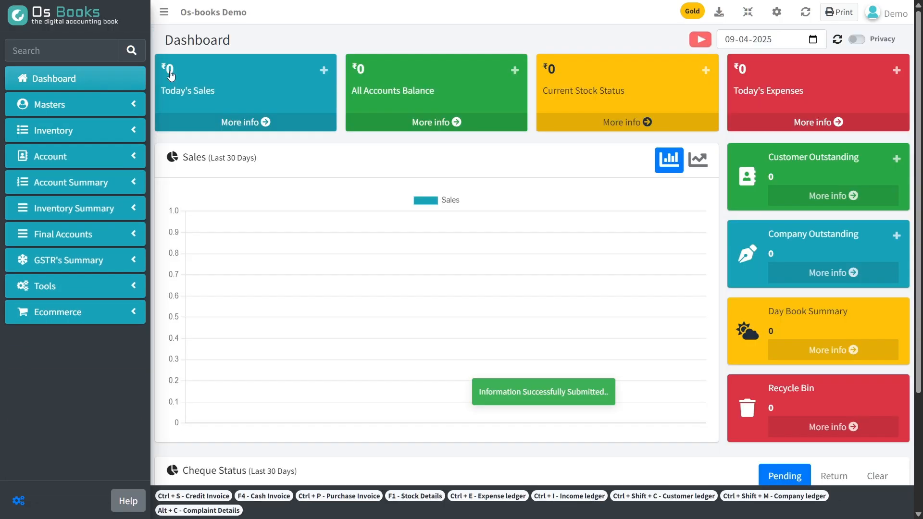
pyautogui.click(647, 123)
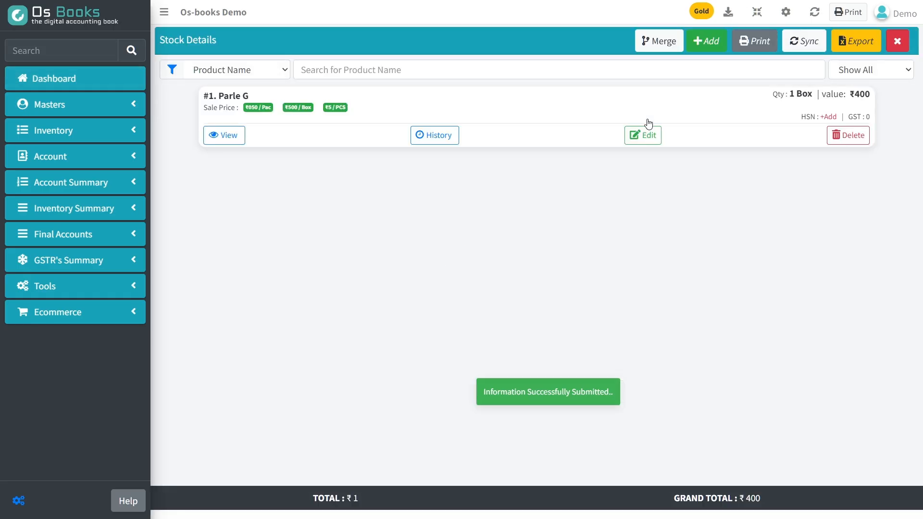
pyautogui.moveTo(781, 95); pyautogui.dragTo(777, 138)
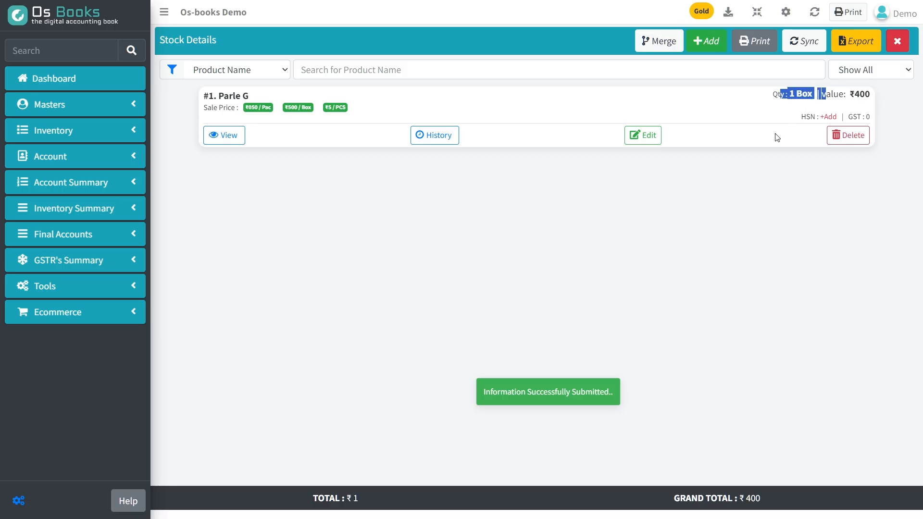
pyautogui.click(205, 116)
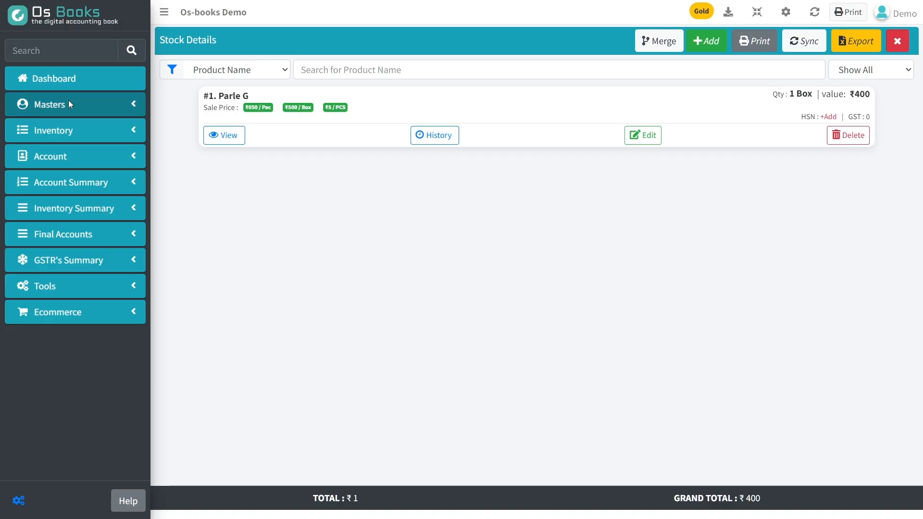
pyautogui.click(69, 85)
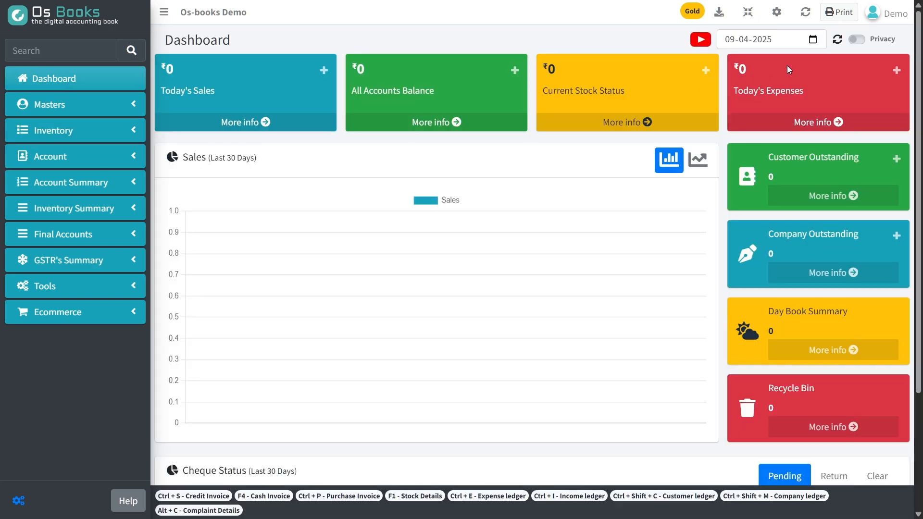
pyautogui.click(804, 13)
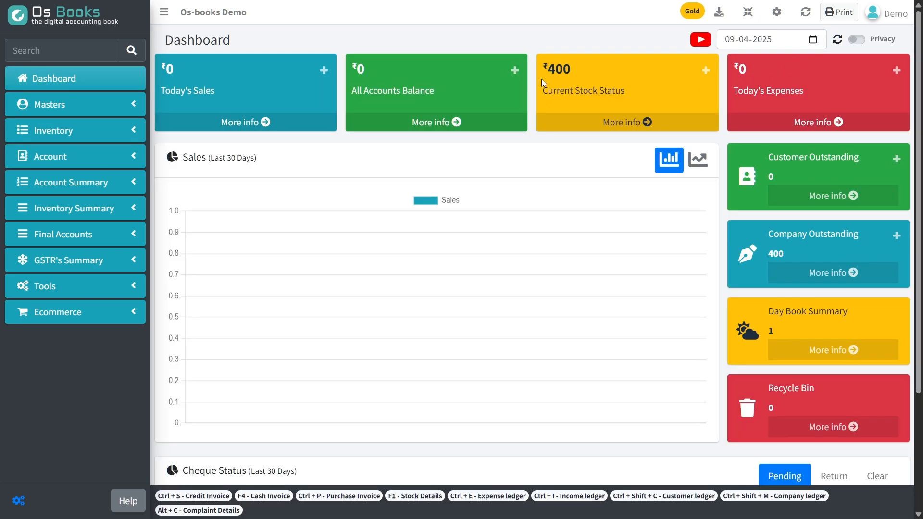
# - Start a new sales invoice and create its customer by name, leaving the mobile number and city blank
pyautogui.click(87, 129)
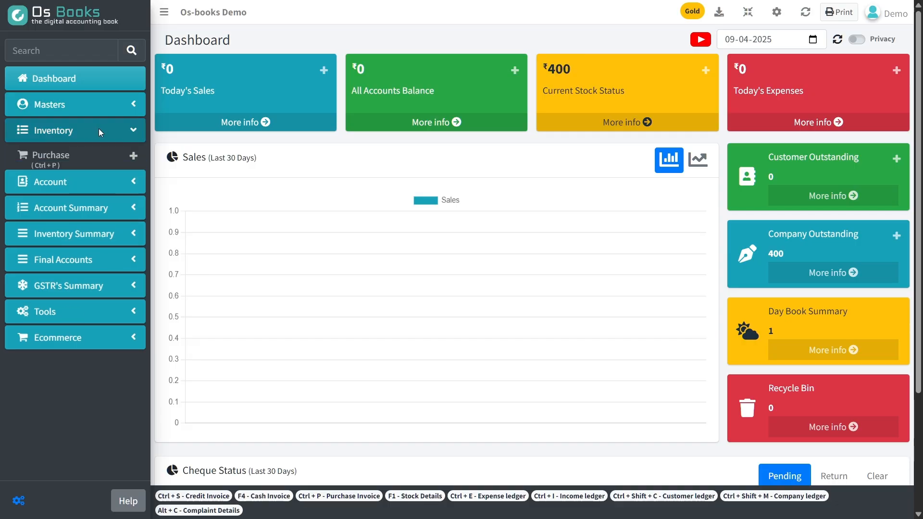
pyautogui.click(133, 210)
pyautogui.click(478, 84)
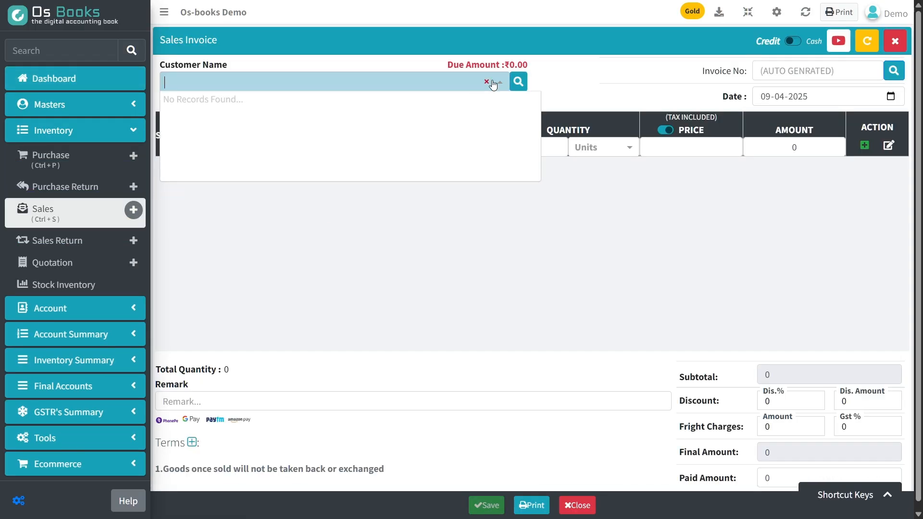
pyautogui.write('raju')
pyautogui.press('Return')
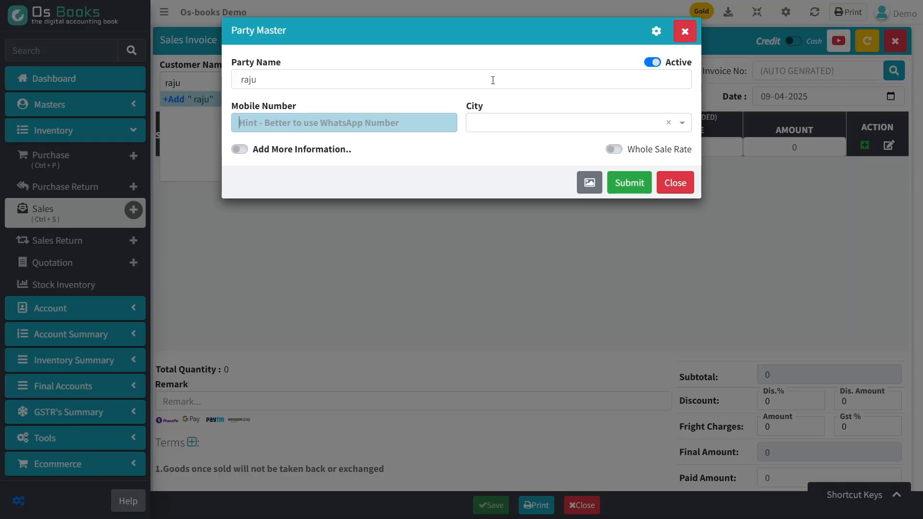
pyautogui.press('Return')
pyautogui.press('Return')
pyautogui.press('Return')
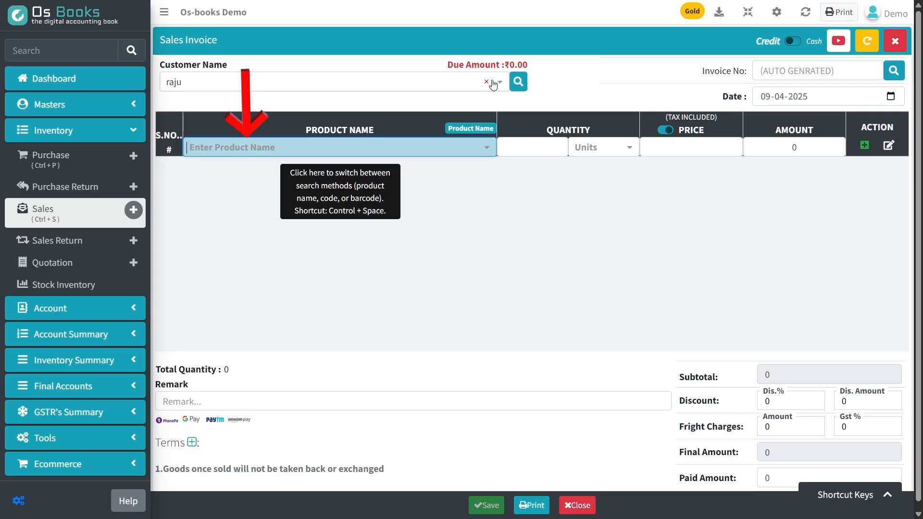
# - Add Parle G to the sales invoice with a quantity of 5 and PCS as the unit
pyautogui.press('Return')
pyautogui.press('Return')
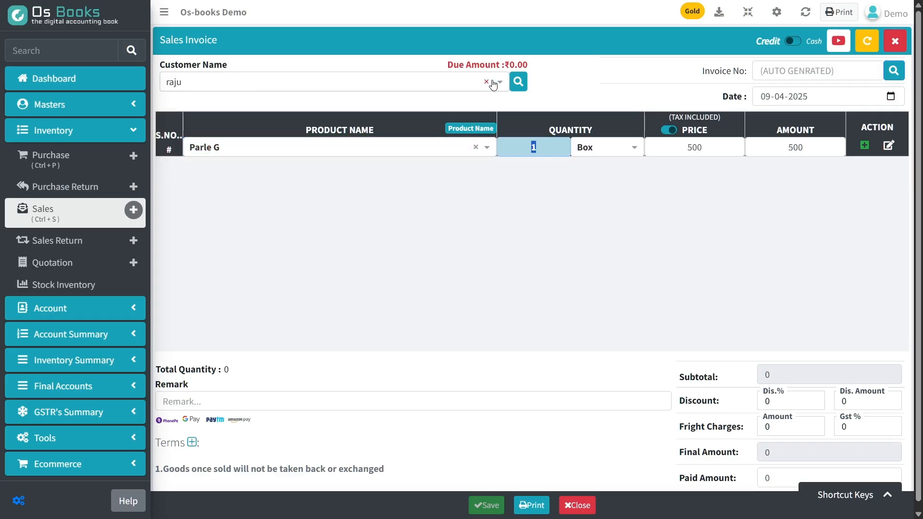
pyautogui.write('5')
pyautogui.press('Return')
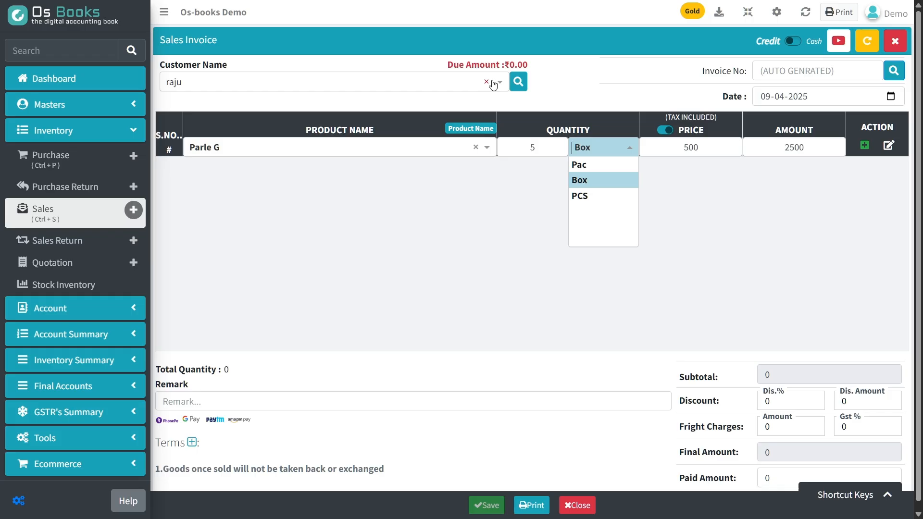
pyautogui.press('Down')
pyautogui.press('Return')
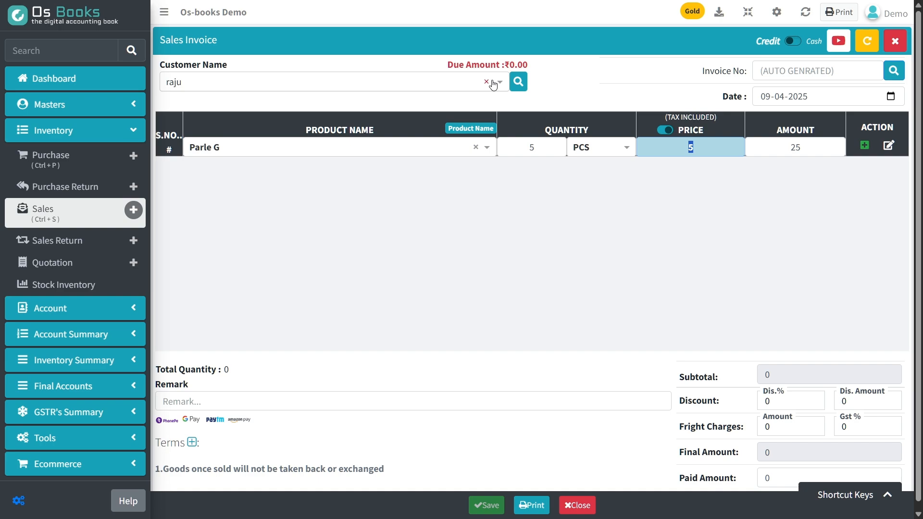
pyautogui.press('Return')
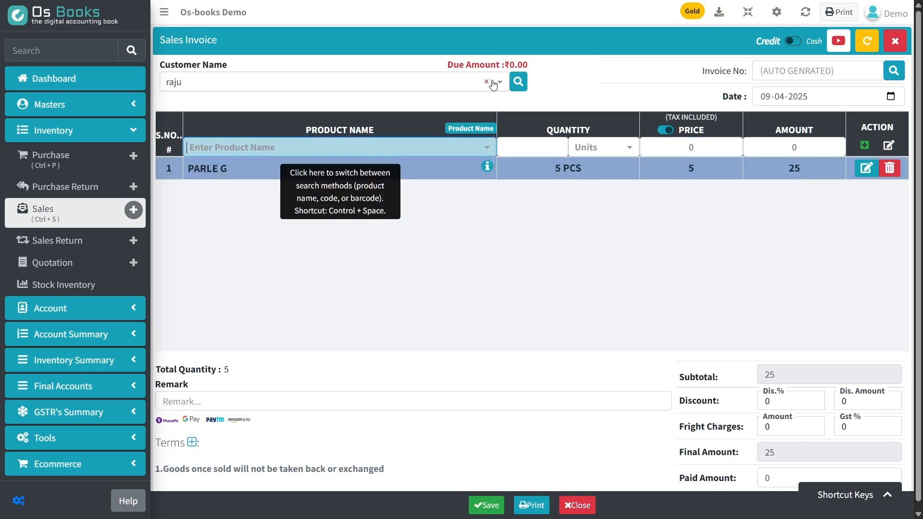
# - Save the sales invoice with a paid amount of 25 and no payment source entered, and choose to print it
pyautogui.hotkey('alt', 's')
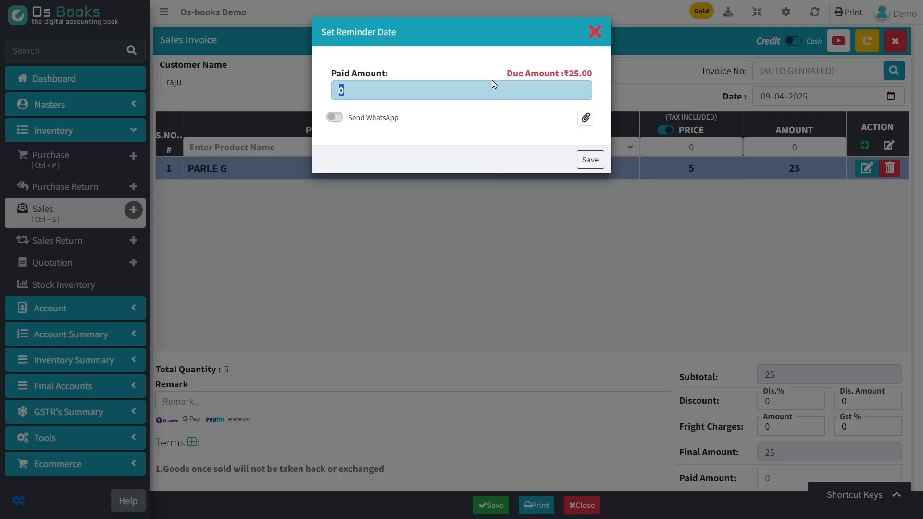
pyautogui.write('25')
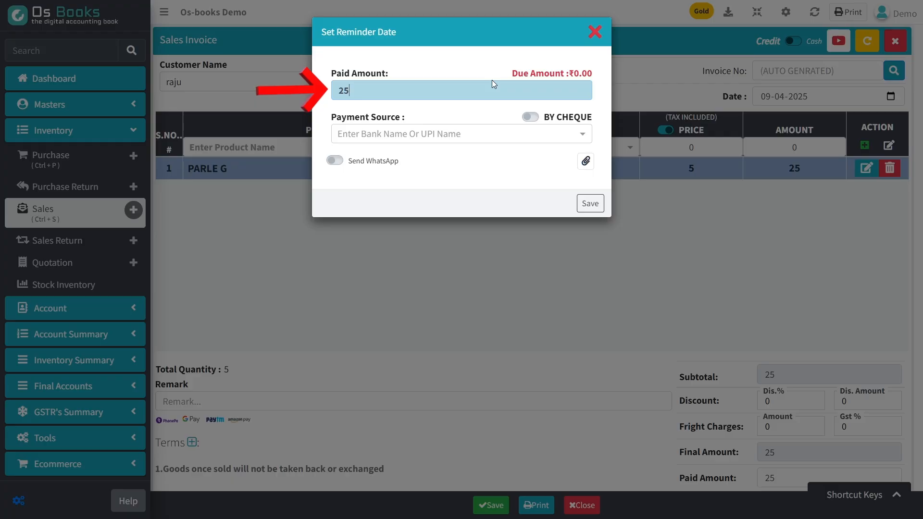
pyautogui.press('Tab')
pyautogui.press('Return')
pyautogui.press('Return')
pyautogui.press('Return')
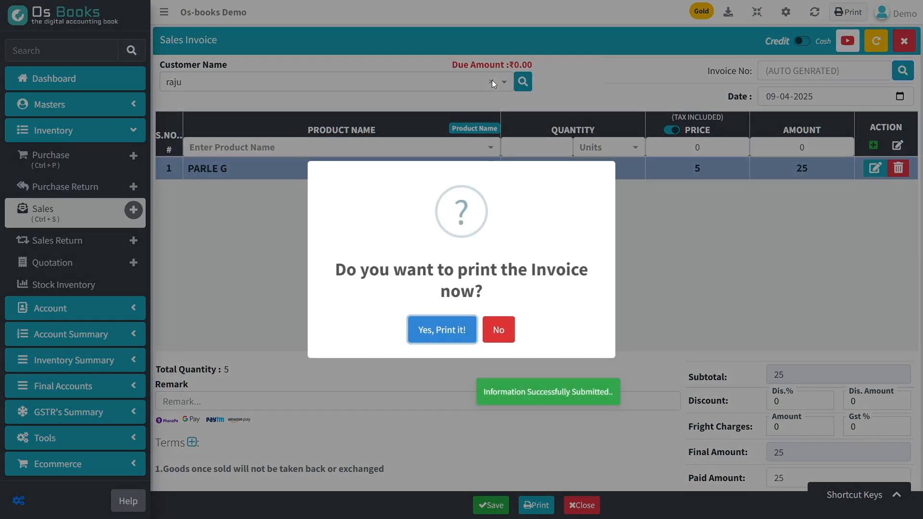
pyautogui.press('Return')
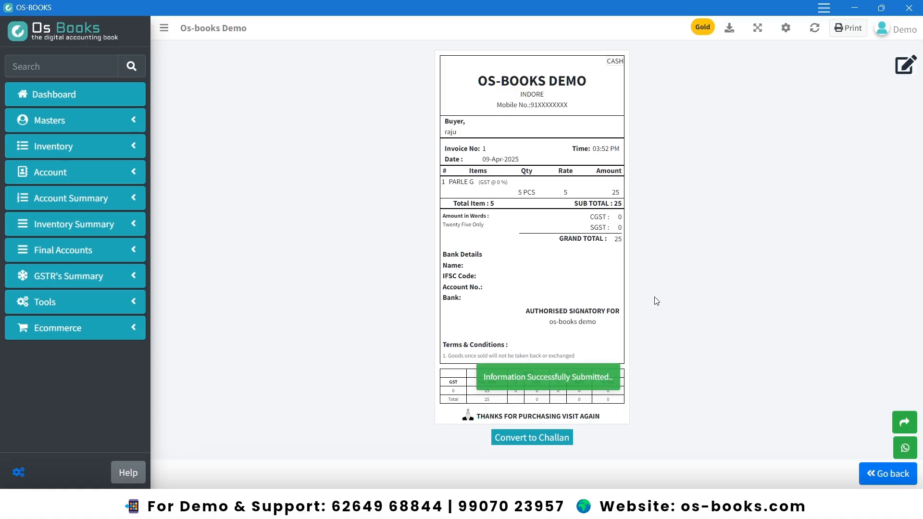
# - View the current stock details from the dashboard to check the remaining Parle G quantity
pyautogui.click(87, 96)
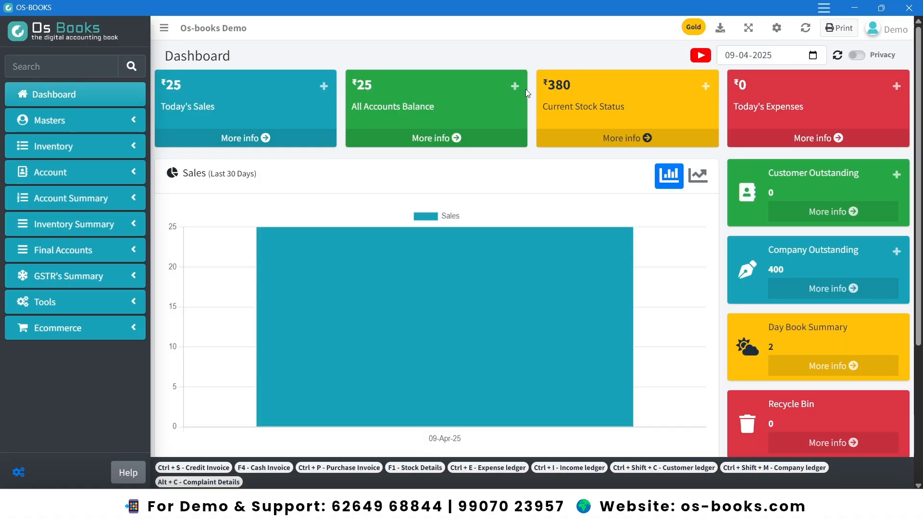
pyautogui.click(657, 141)
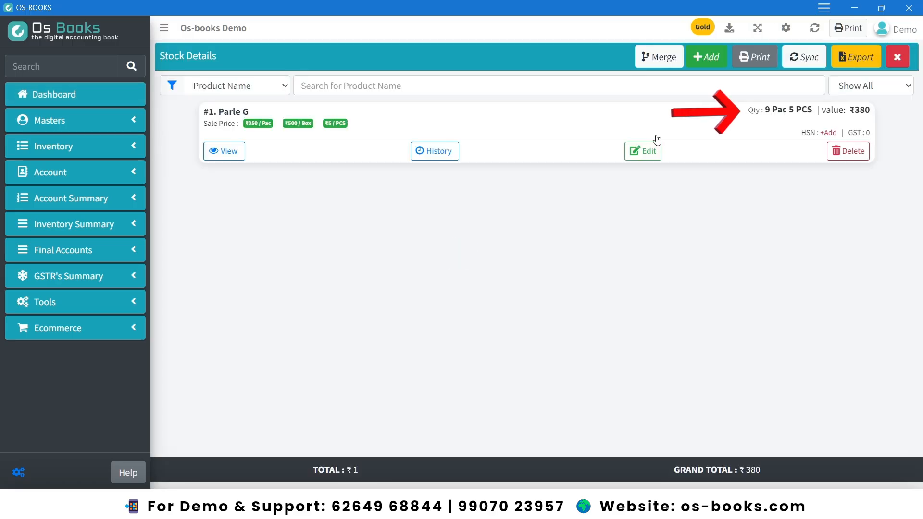
# - Examine the remaining Parle G quantity in the stock details
pyautogui.doubleClick(769, 110)
pyautogui.moveTo(773, 113); pyautogui.dragTo(818, 114)
pyautogui.click(791, 115)
pyautogui.click(785, 130)
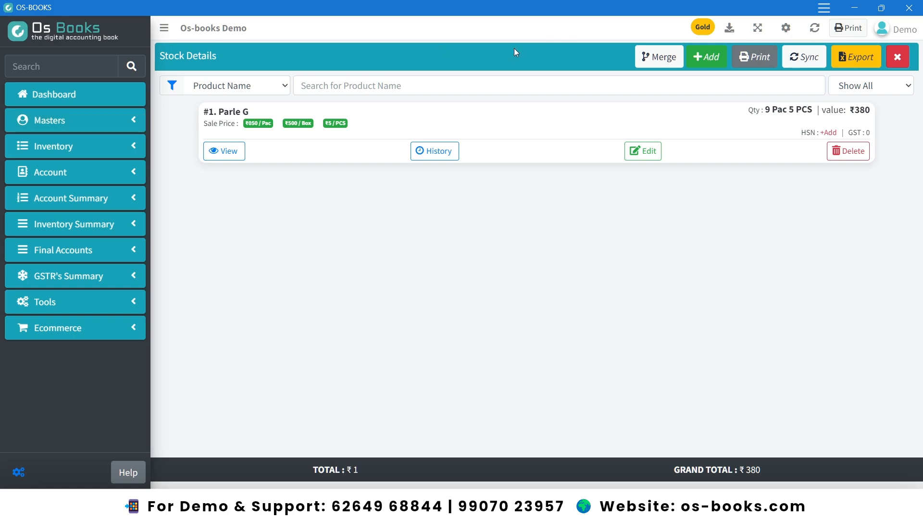
# - Start a new sales invoice from the dashboard and select the existing customer
pyautogui.click(45, 93)
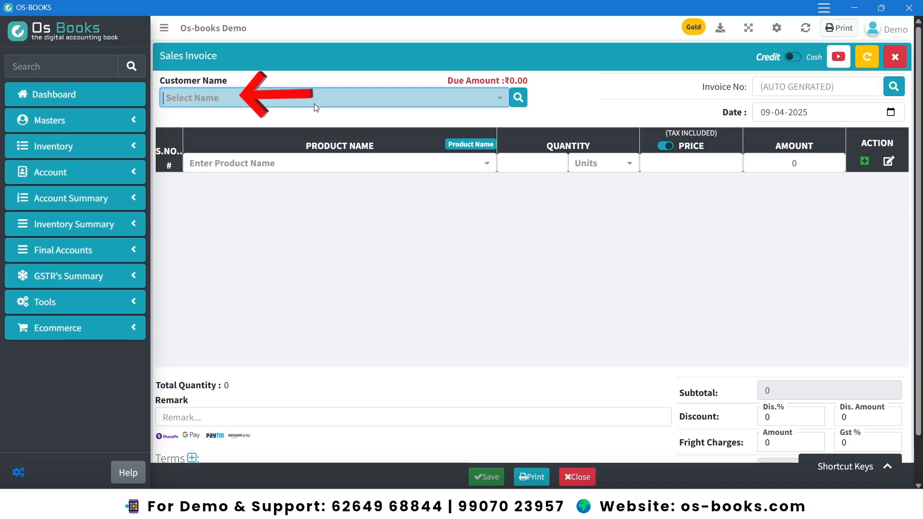
pyautogui.click(342, 98)
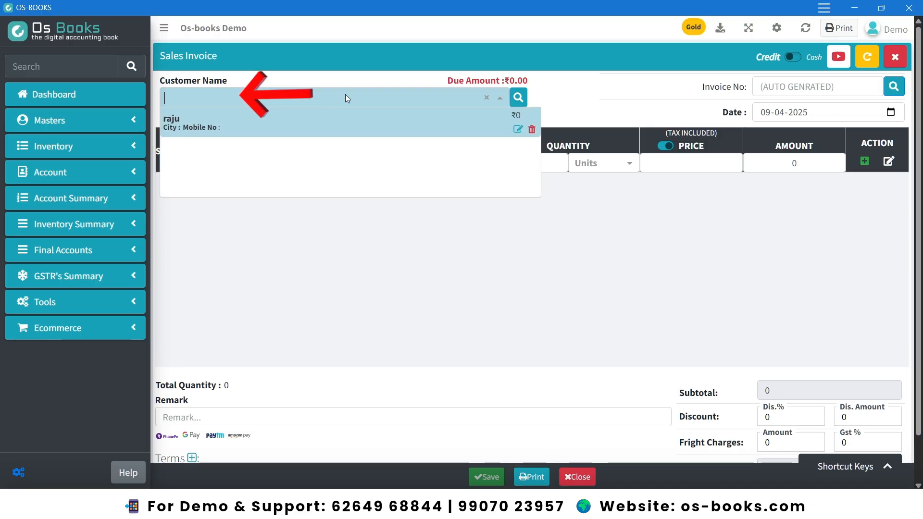
pyautogui.press('Return')
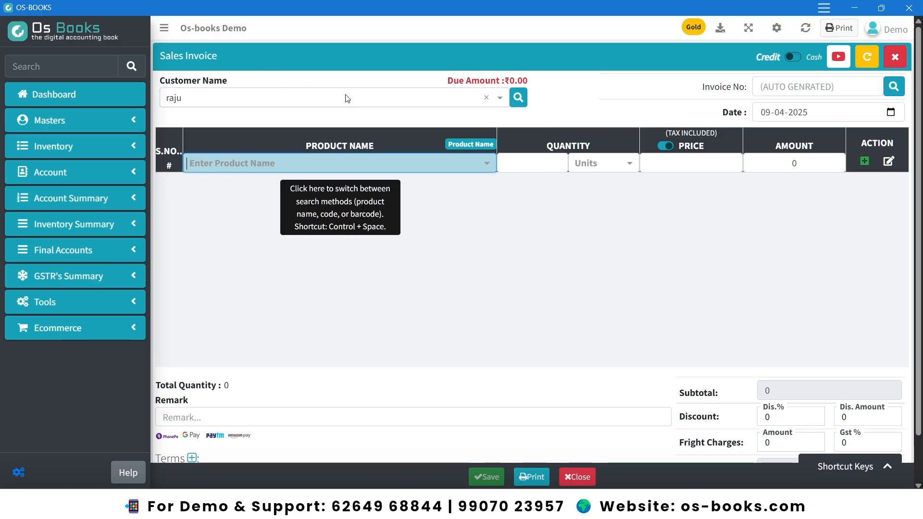
# - Add Parle G to the sales invoice with a quantity of 1 and Pac as the unit
pyautogui.press('Down')
pyautogui.press('Return')
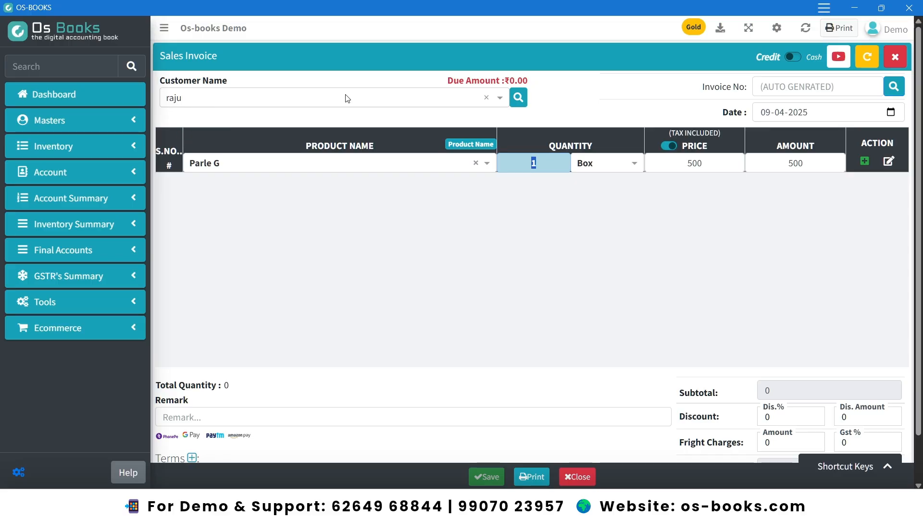
pyautogui.click(601, 162)
pyautogui.click(605, 185)
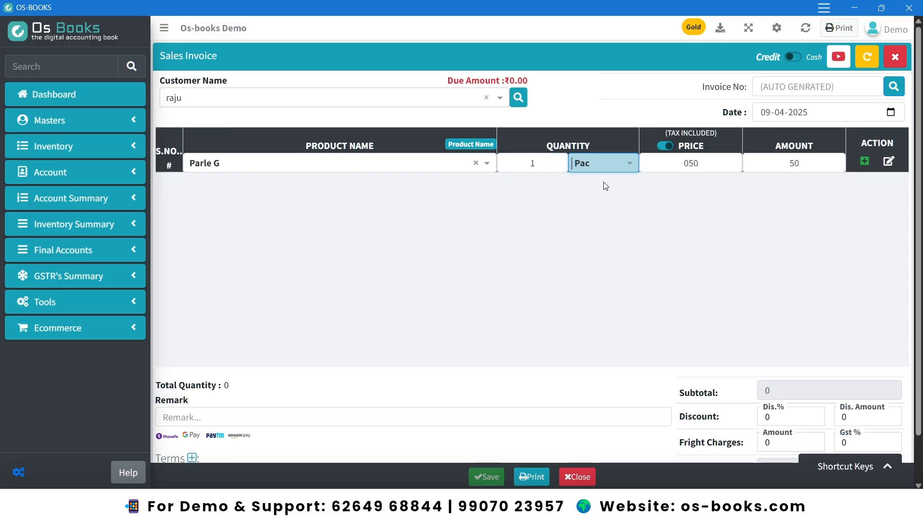
pyautogui.press('Return')
pyautogui.press('Return')
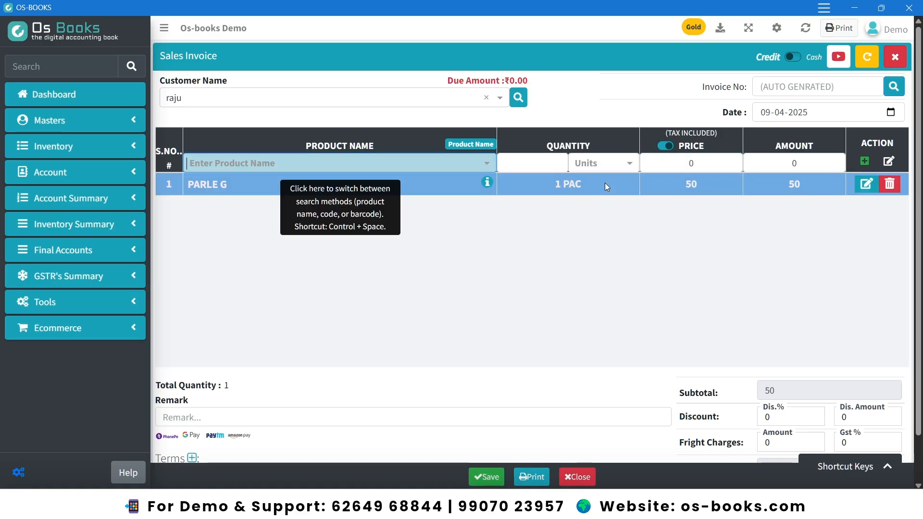
# - Save the sales invoice with a paid amount of 50 and skip printing it
pyautogui.hotkey('ctrl', 's')
pyautogui.write('50')
pyautogui.press('Return')
pyautogui.press('Return')
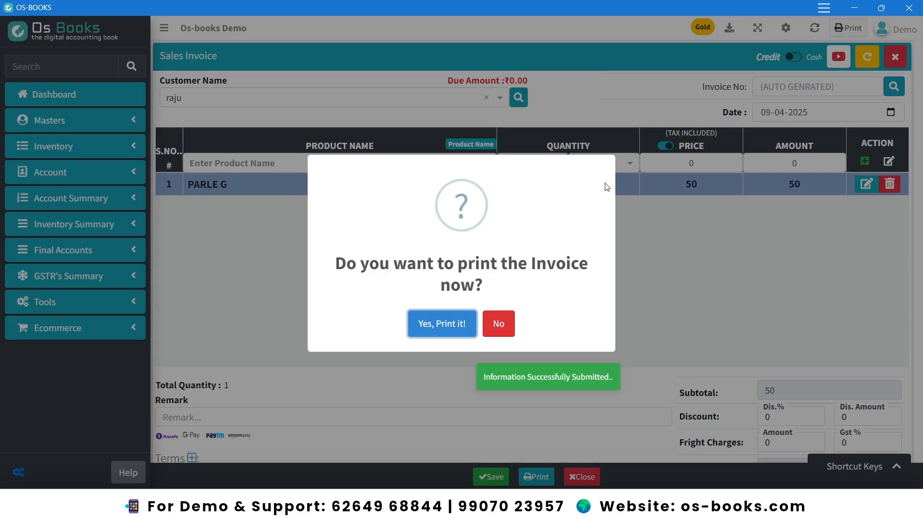
pyautogui.press('Escape')
# - Check the remaining Parle G quantity in the current stock details after refreshing the dashboard, and return to the dashboard
pyautogui.click(134, 102)
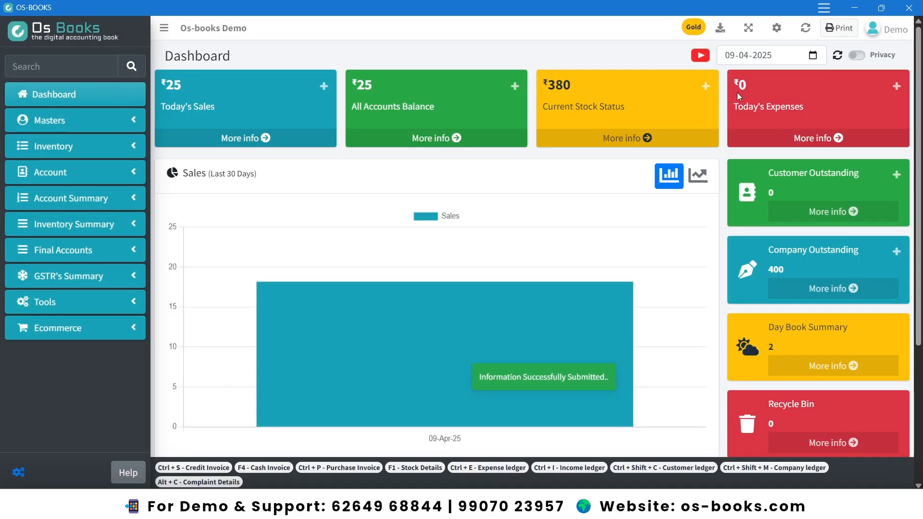
pyautogui.click(799, 31)
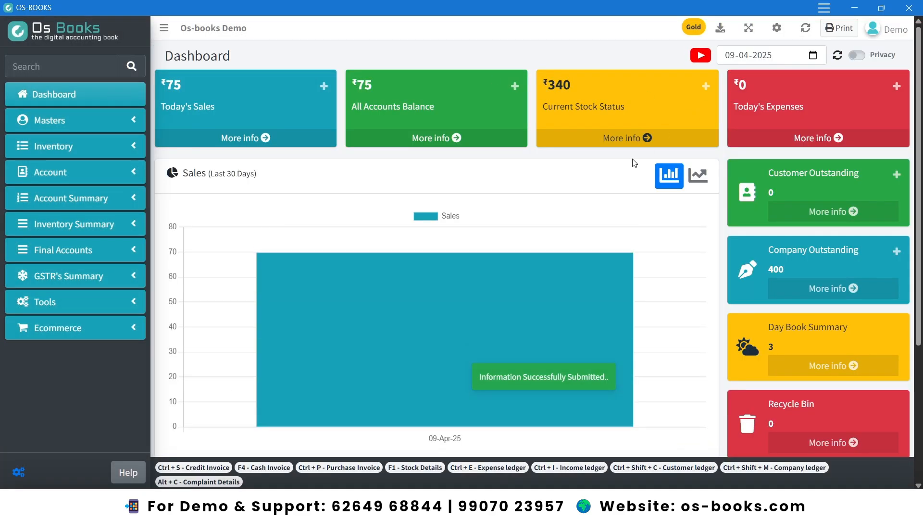
pyautogui.click(630, 142)
pyautogui.moveTo(765, 110); pyautogui.dragTo(815, 110)
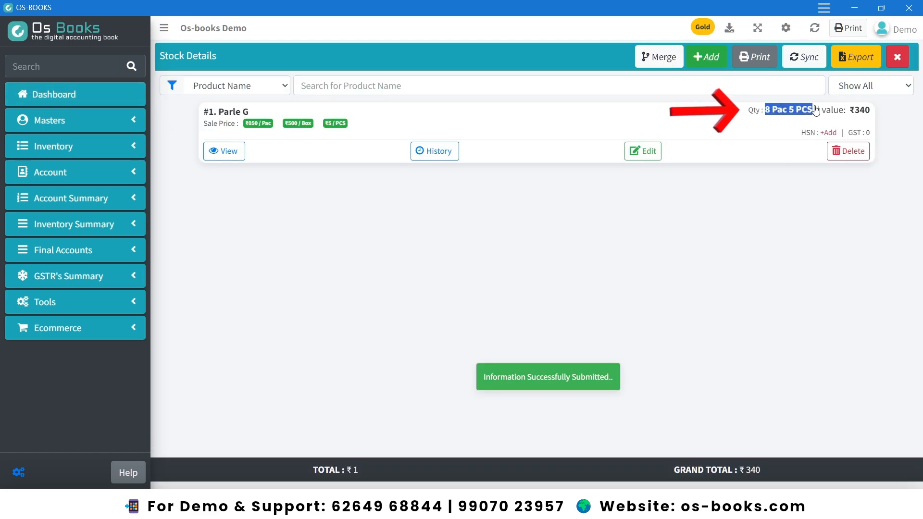
pyautogui.click(803, 131)
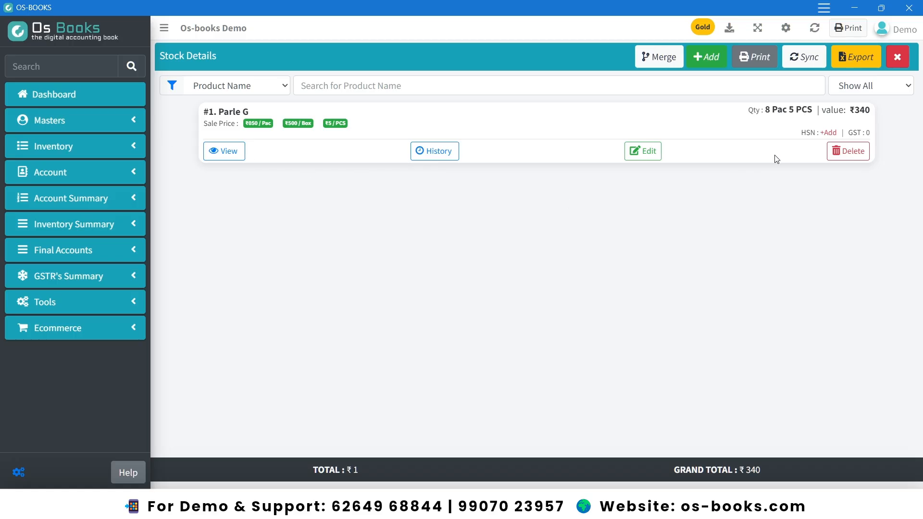
pyautogui.click(76, 95)
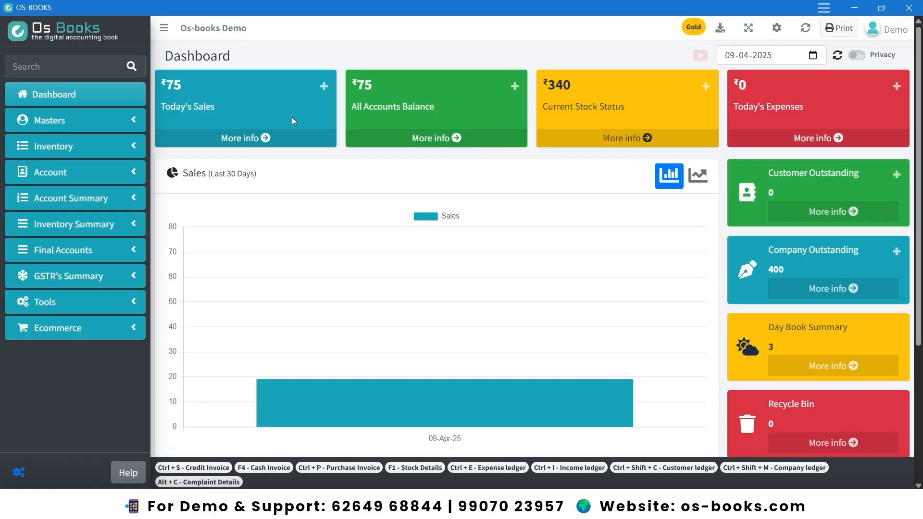